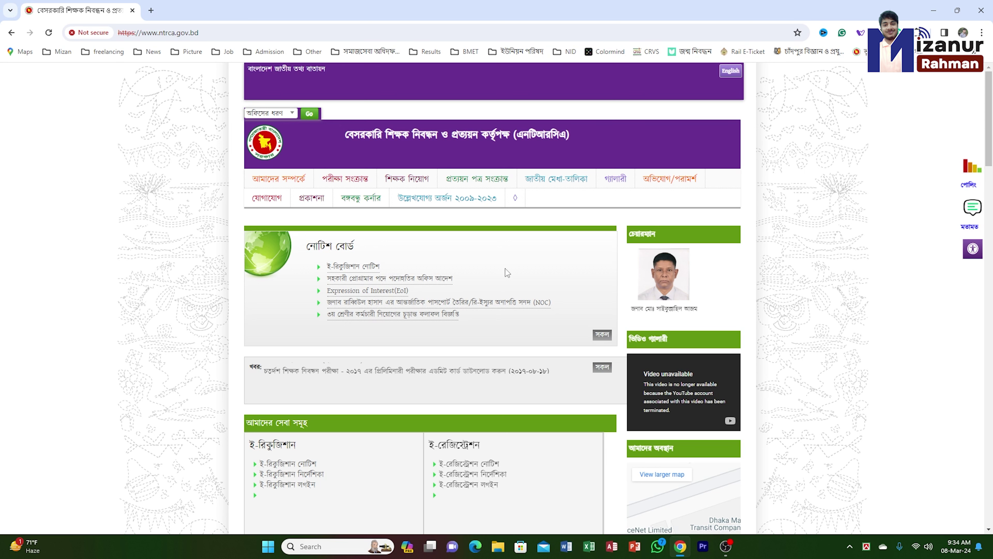
# - Open the online e-Requisition application from the NTRCA site's teacher recruitment (শিক্ষক নিয়োগ) section
pyautogui.moveTo(411, 187)
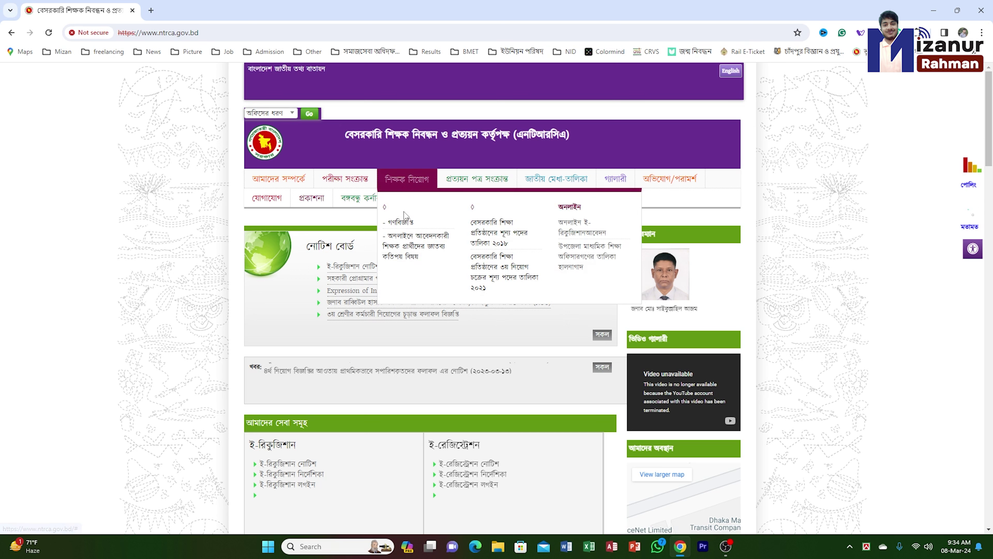
pyautogui.click(400, 189)
pyautogui.moveTo(398, 203)
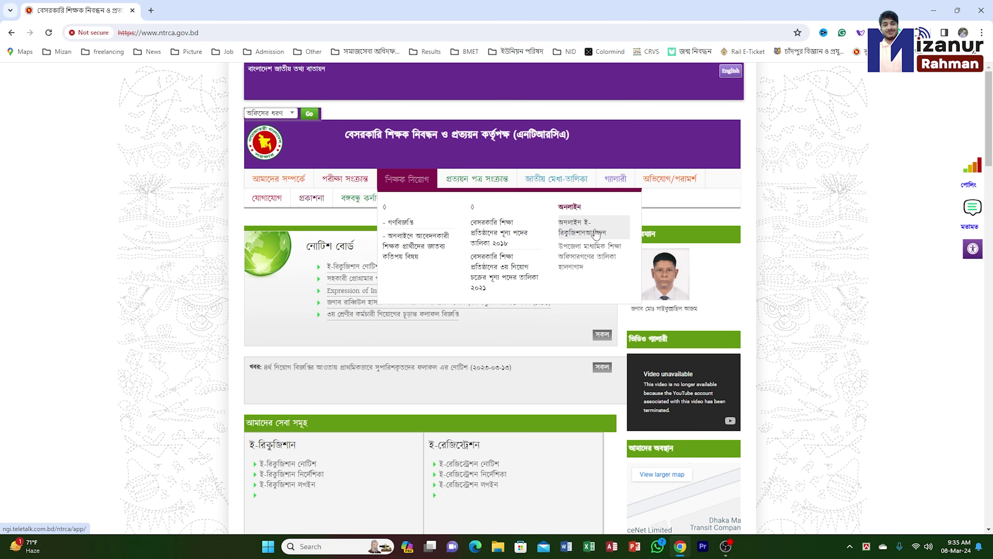
pyautogui.click(603, 233)
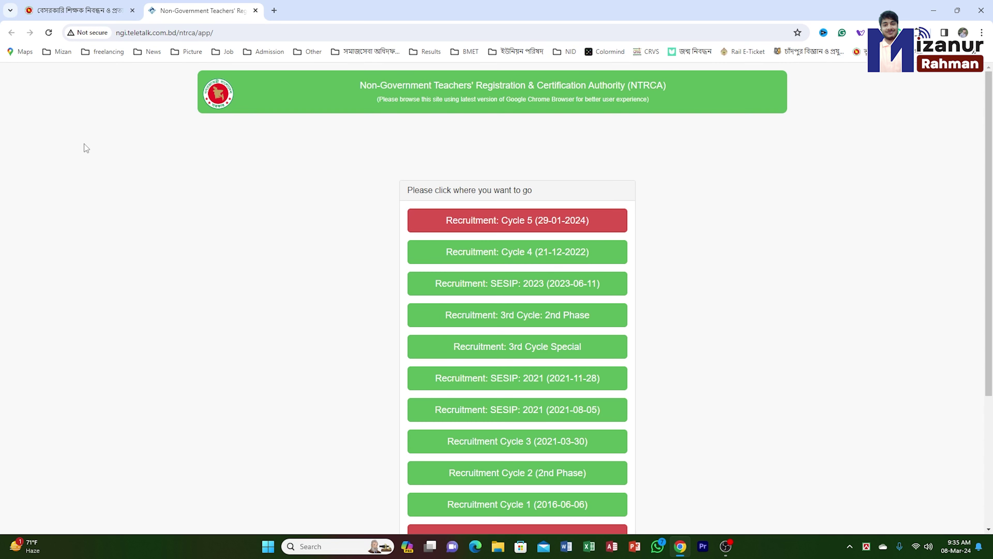
# - Go to the institute's e-Requisition form for Recruitment: Cycle 5 (29-01-2024)
pyautogui.click(550, 229)
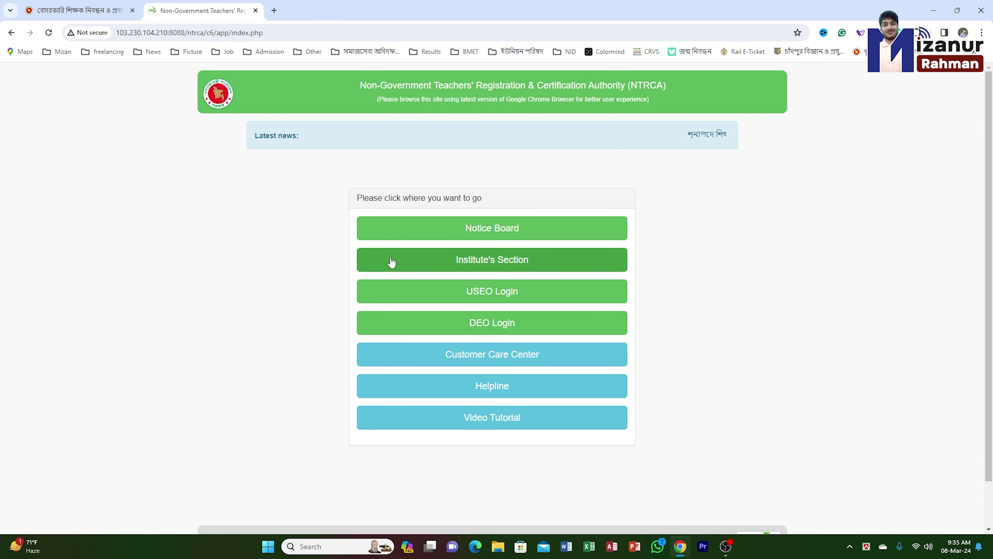
pyautogui.click(494, 263)
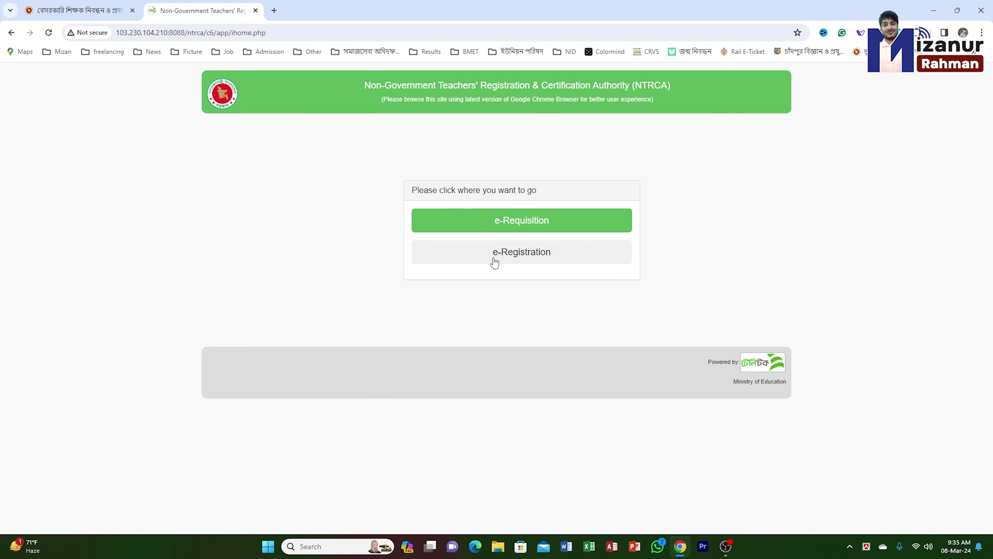
pyautogui.click(533, 223)
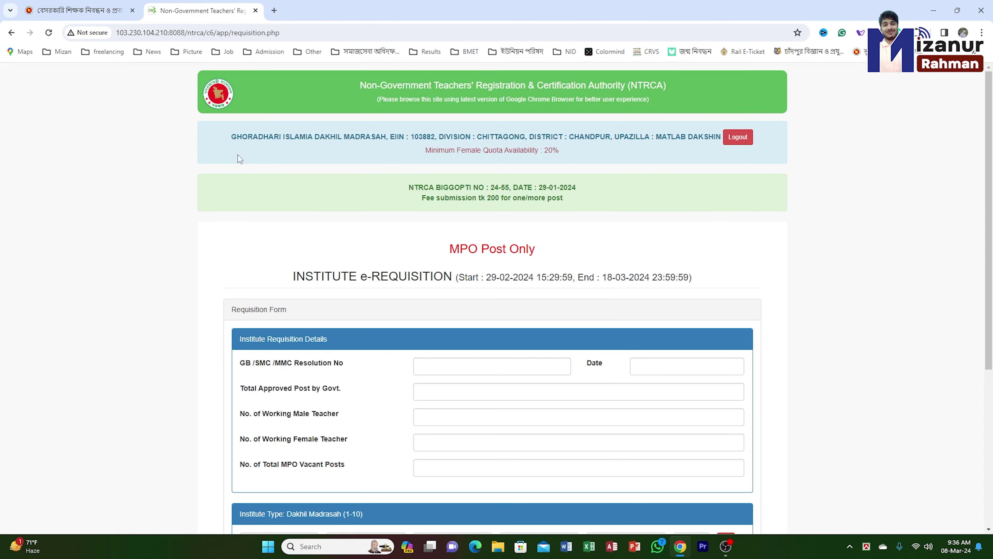
# - Examine the institute details, minimum female quota, fee notice and overall layout of the e-Requisition form
pyautogui.moveTo(227, 136); pyautogui.dragTo(539, 165)
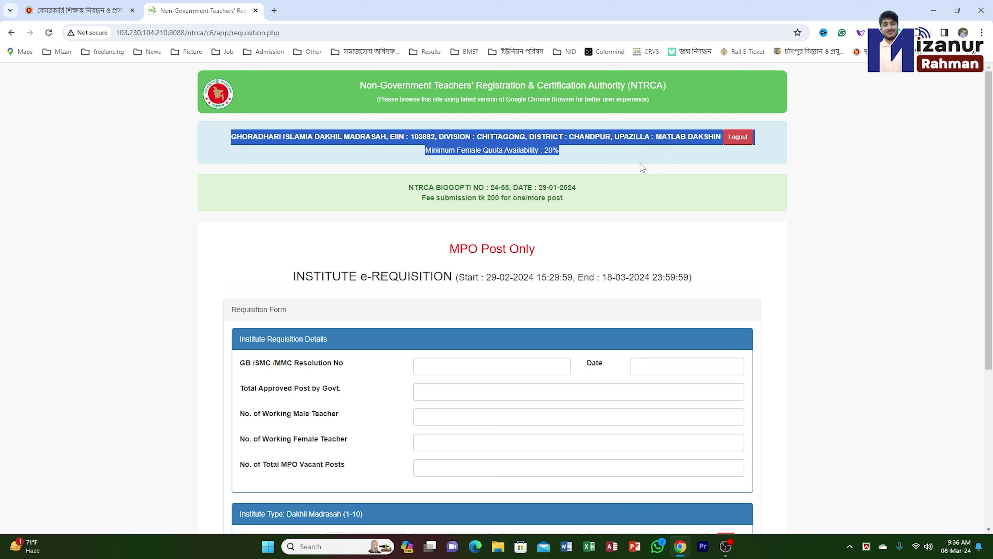
pyautogui.click(423, 150)
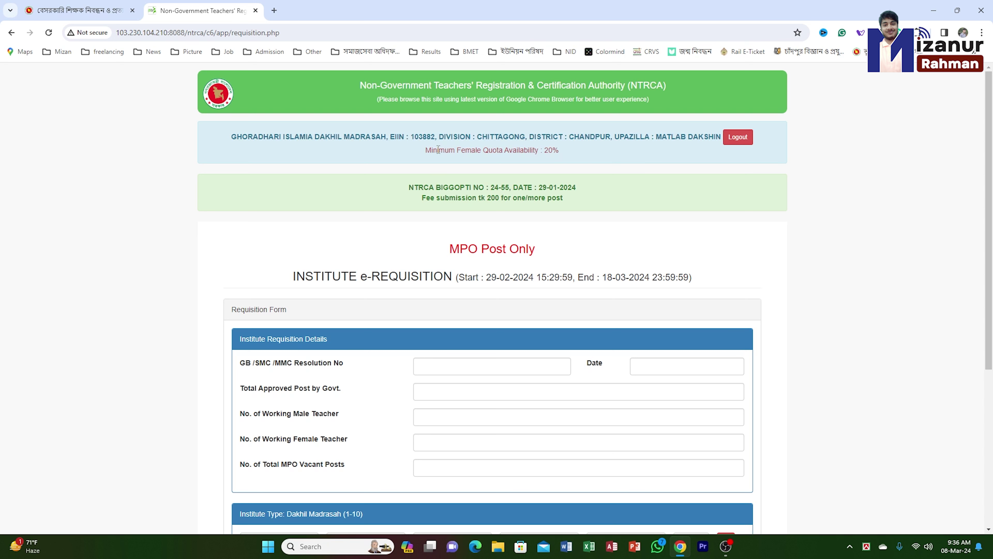
pyautogui.moveTo(438, 149); pyautogui.dragTo(471, 153)
pyautogui.click(432, 152)
pyautogui.moveTo(426, 150); pyautogui.dragTo(535, 162)
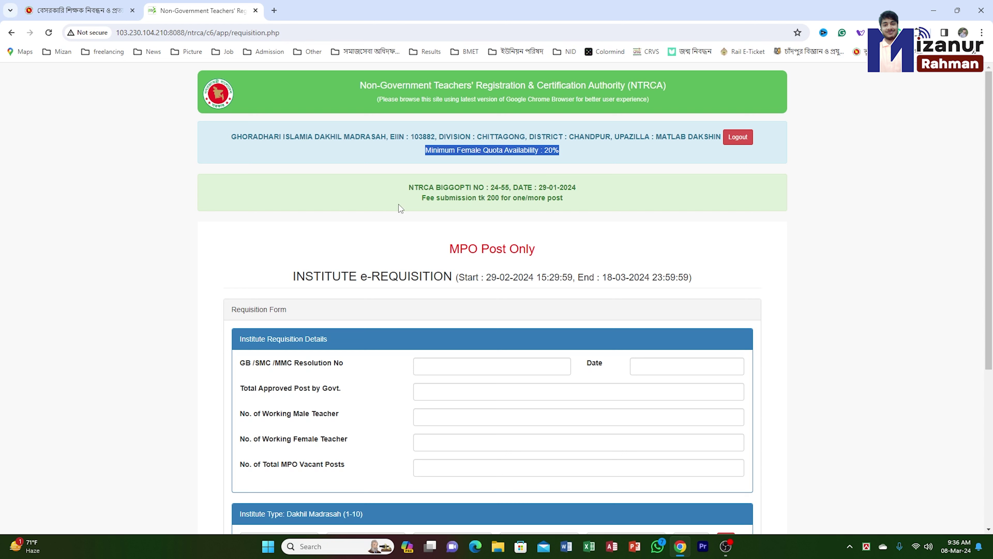
pyautogui.scroll(-2, 404, 200)
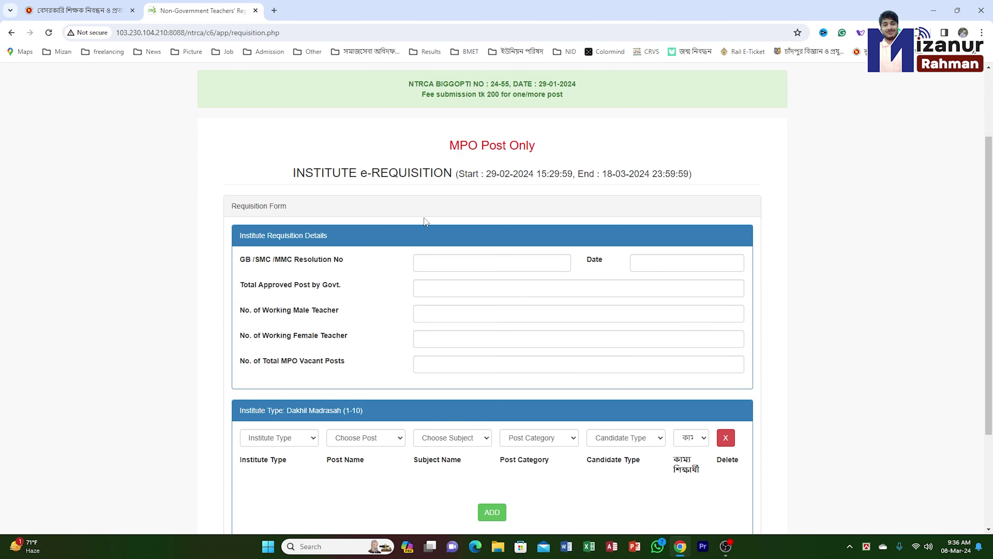
pyautogui.scroll(2, 380, 193)
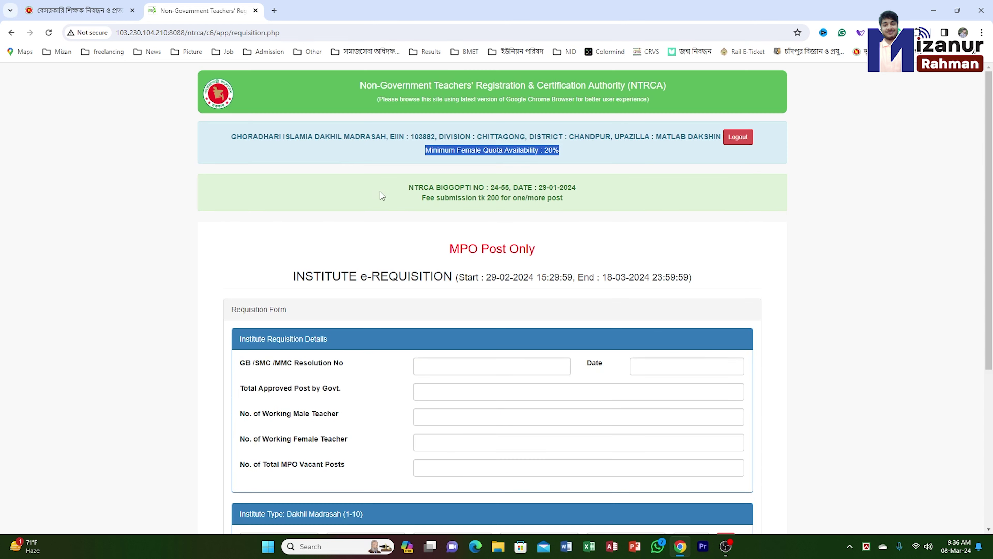
pyautogui.scroll(-2, 382, 195)
pyautogui.scroll(2, 383, 195)
pyautogui.scroll(-3, 473, 210)
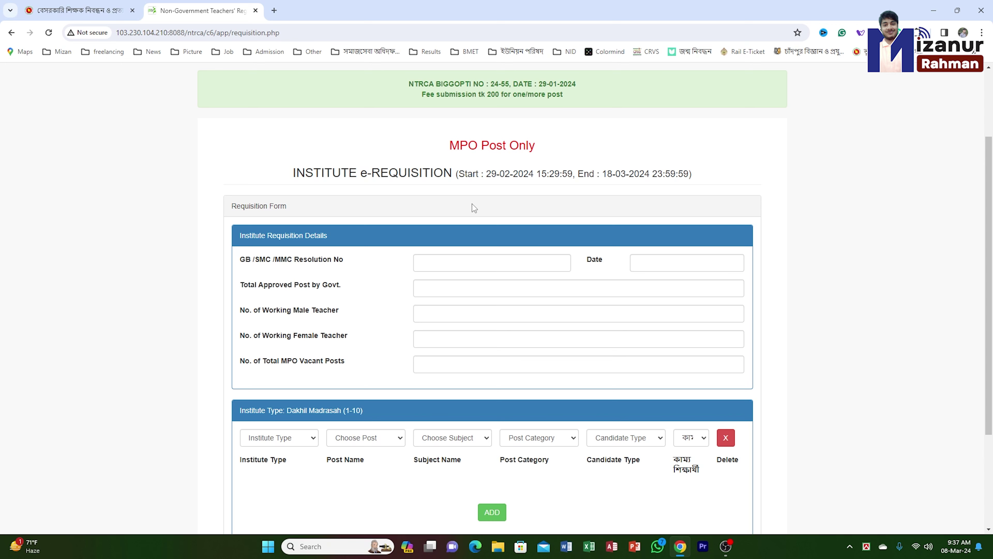
pyautogui.scroll(2, 475, 192)
pyautogui.scroll(-2, 442, 210)
# - Enter 03/2024 as the GB/SMC/MMC resolution number and set its date to 07-03-2024
pyautogui.scroll(-1, 352, 180)
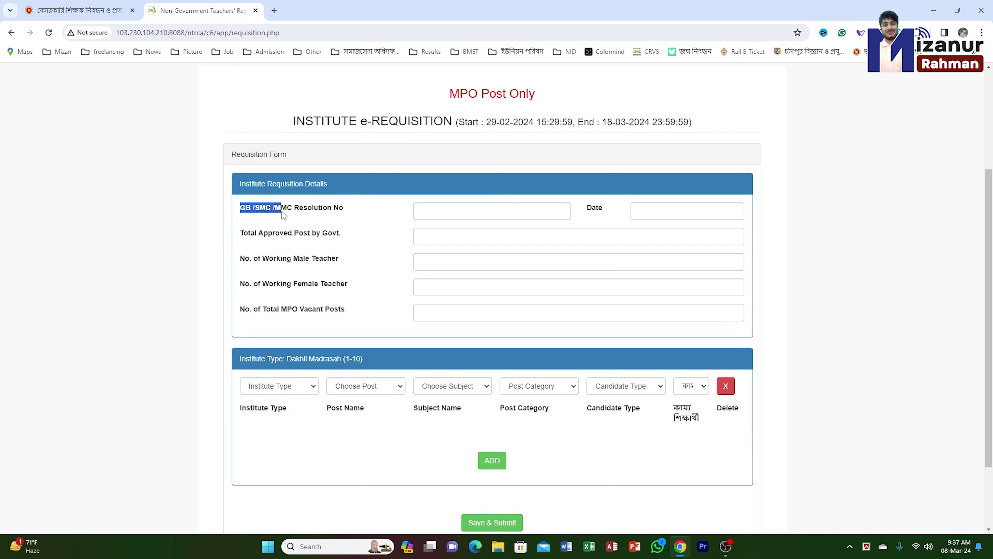
pyautogui.moveTo(284, 214); pyautogui.dragTo(296, 216)
pyautogui.click(468, 206)
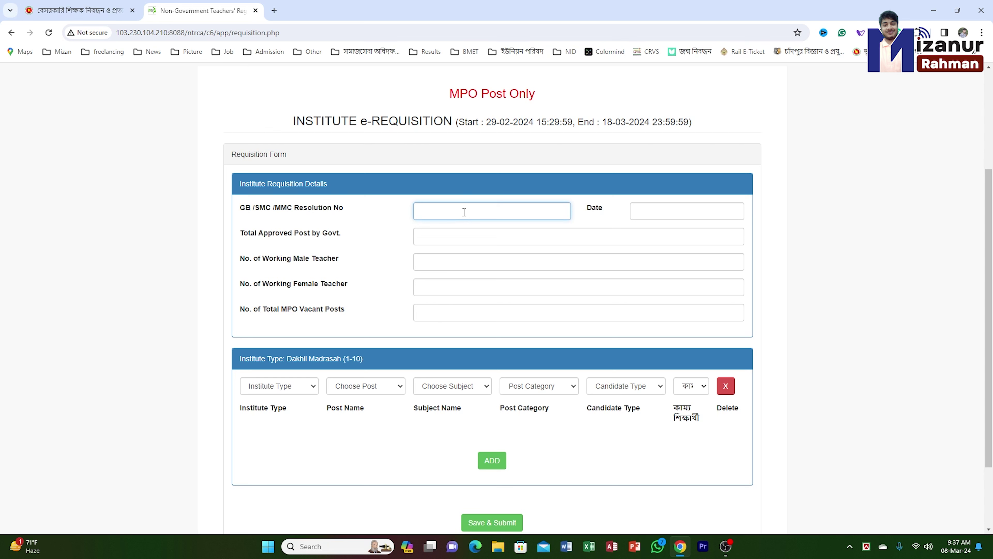
pyautogui.write('03/2024')
pyautogui.click(674, 213)
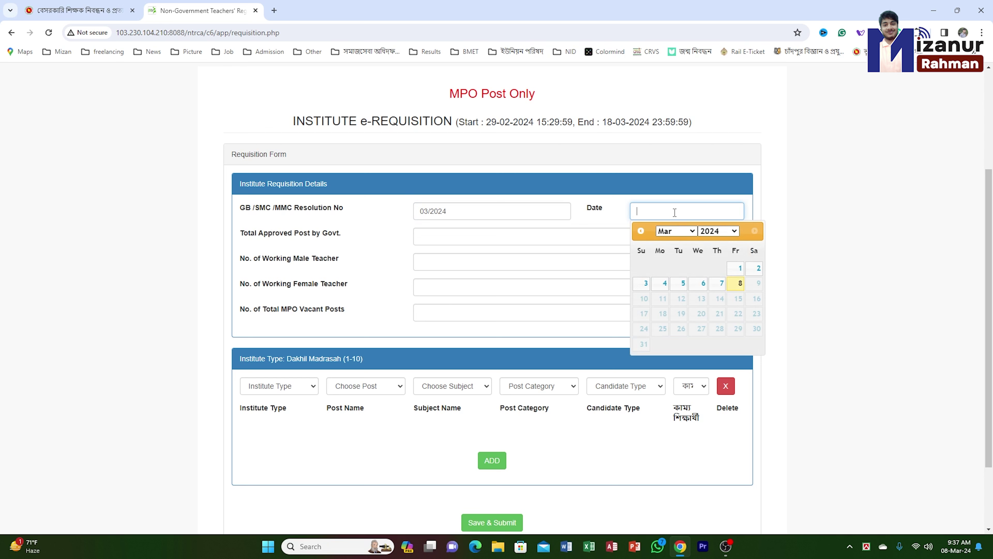
pyautogui.click(722, 284)
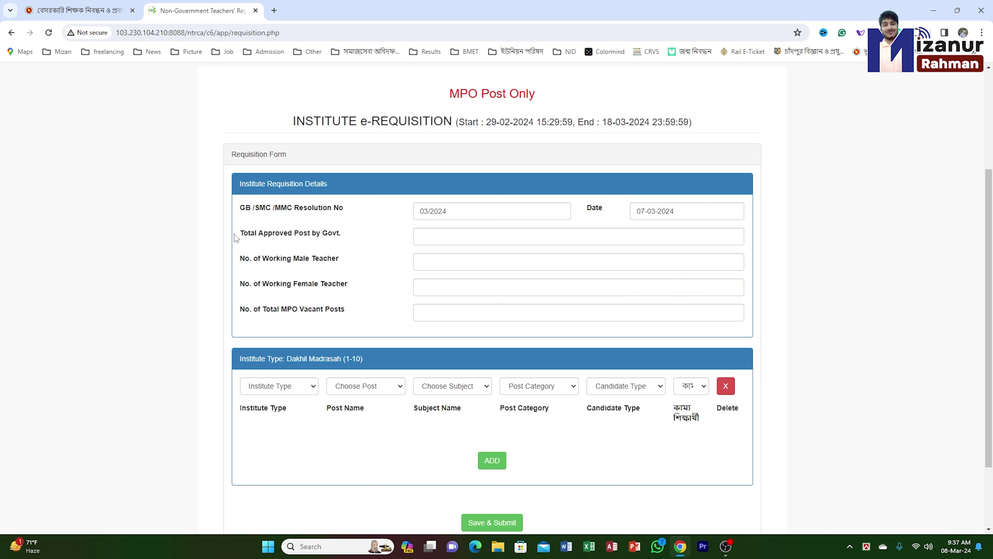
# - Set the total posts approved by the government to 22
pyautogui.moveTo(240, 234); pyautogui.dragTo(372, 239)
pyautogui.click(455, 242)
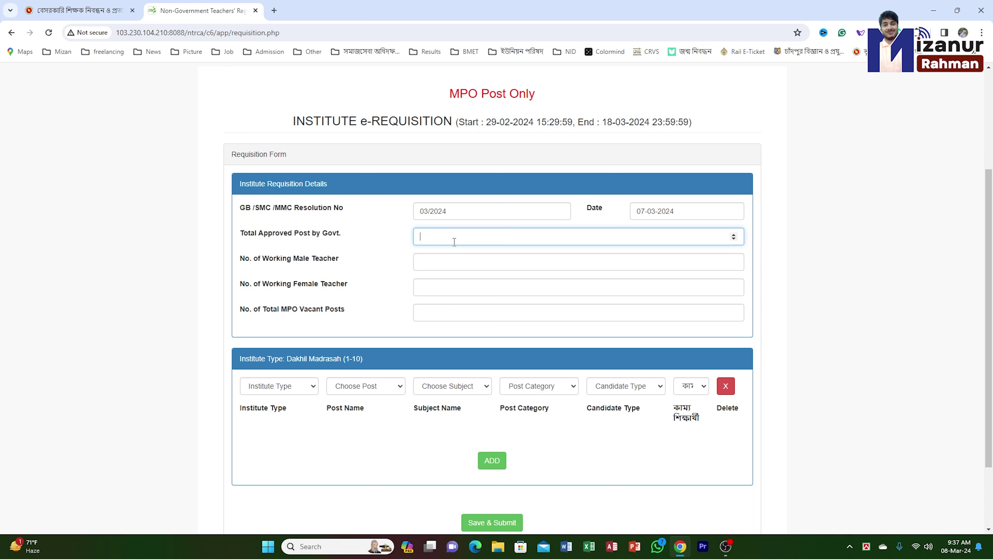
pyautogui.write('22')
# - Set the number of working male teachers to 10 and working female teachers to 2
pyautogui.click(240, 265)
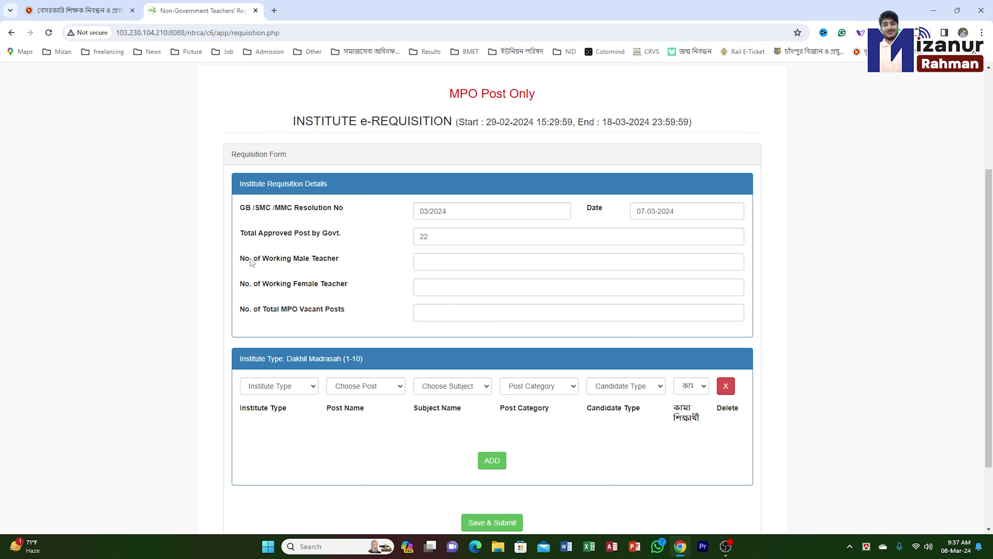
pyautogui.moveTo(242, 263); pyautogui.dragTo(354, 268)
pyautogui.click(437, 264)
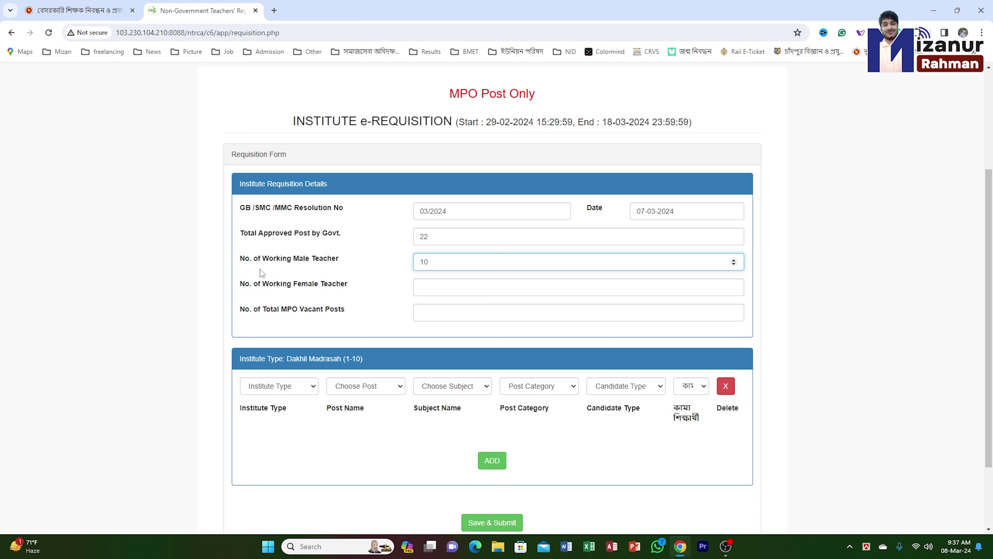
pyautogui.click(239, 283)
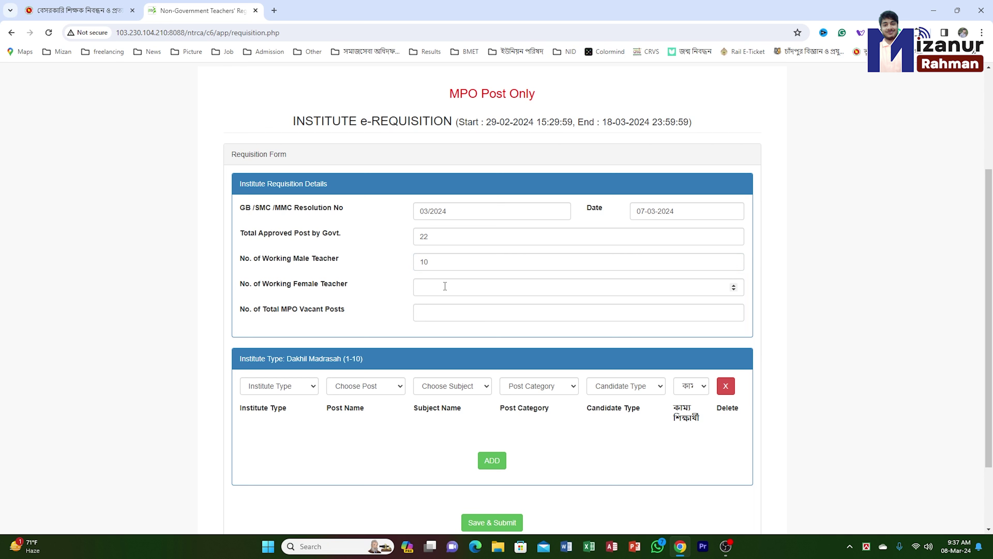
pyautogui.click(436, 287)
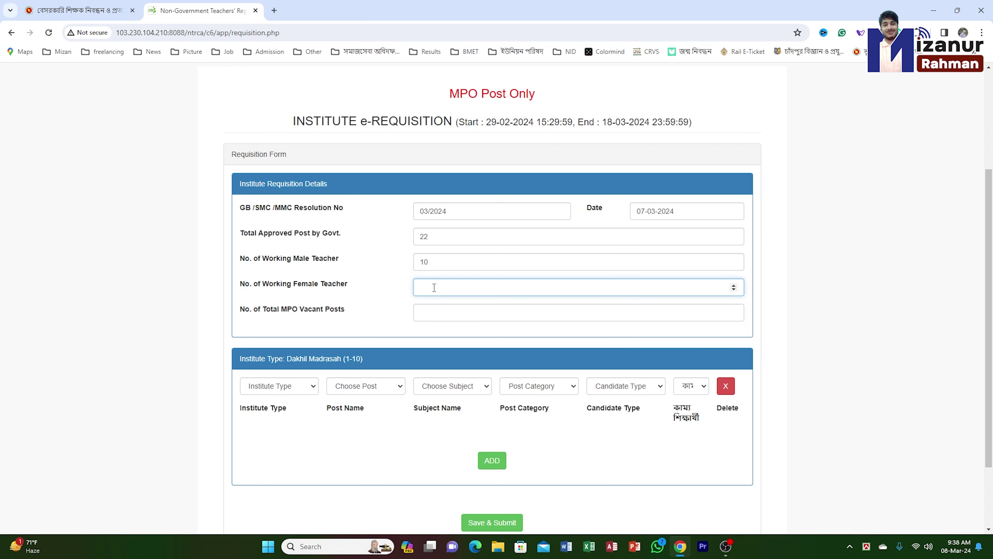
pyautogui.write('2')
# - Set the number of total MPO vacant posts to 7
pyautogui.click(249, 320)
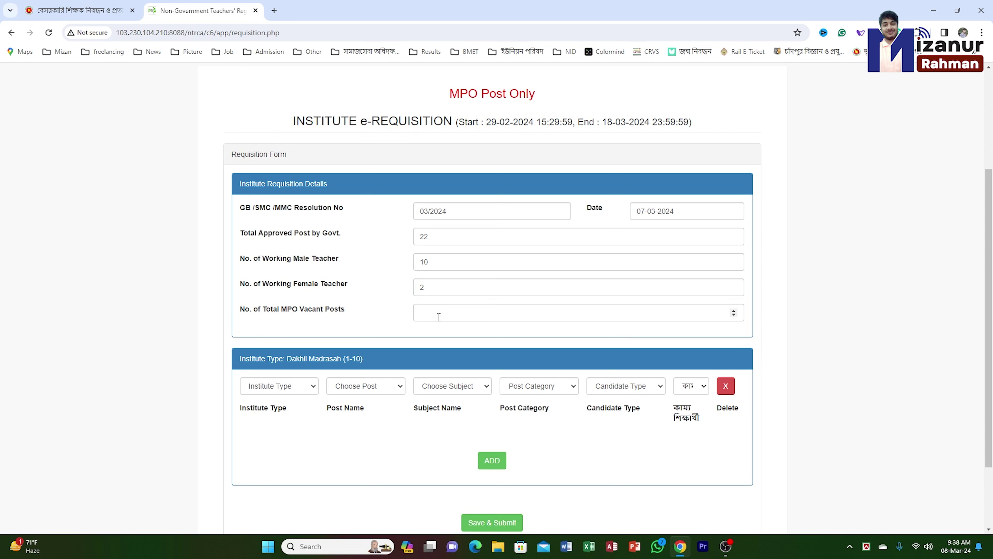
pyautogui.click(428, 314)
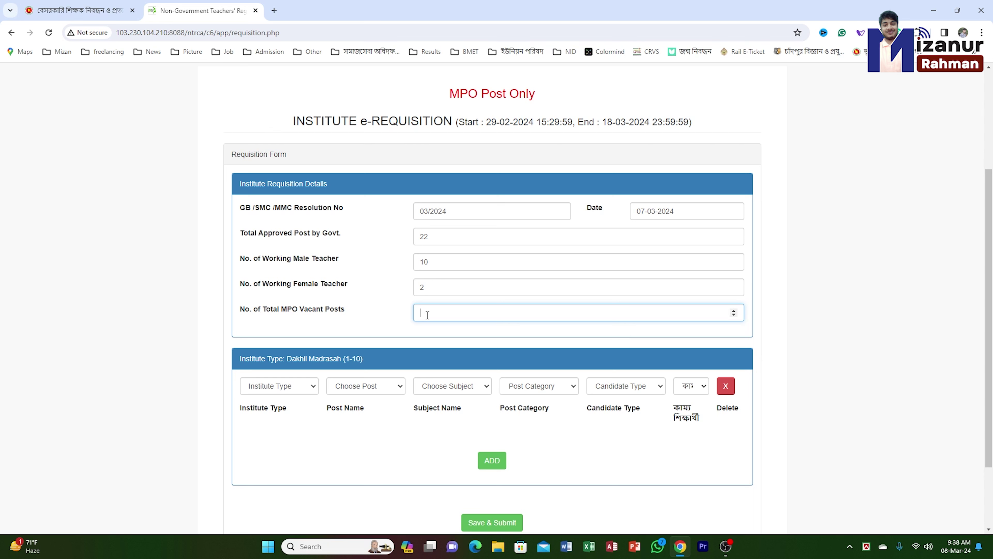
pyautogui.write('7')
pyautogui.click(387, 320)
pyautogui.click(416, 315)
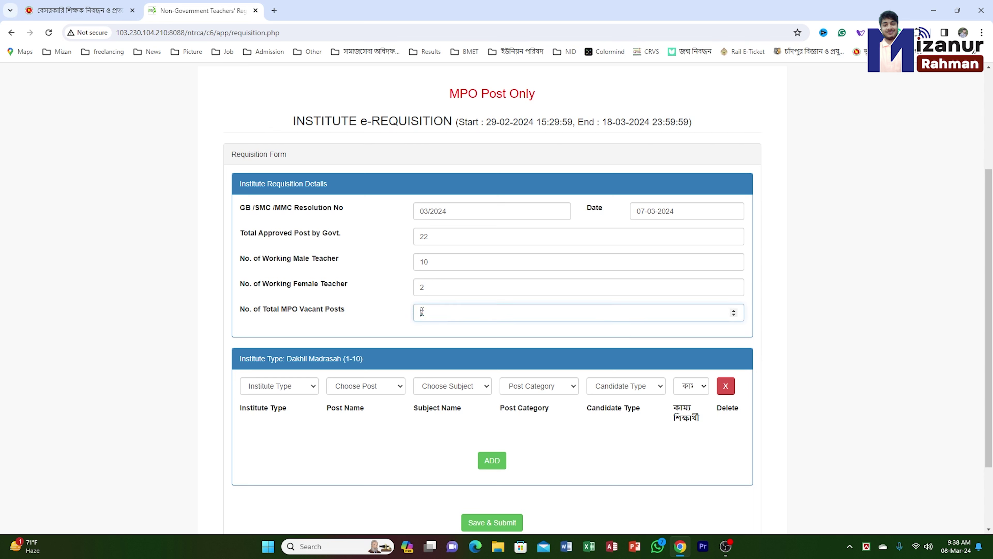
pyautogui.click(422, 335)
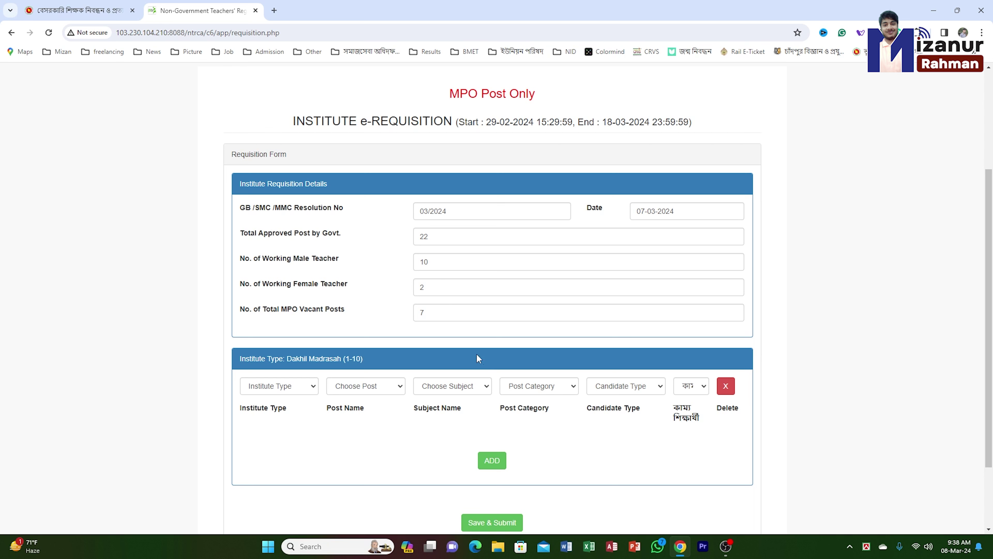
pyautogui.moveTo(444, 310); pyautogui.dragTo(357, 308)
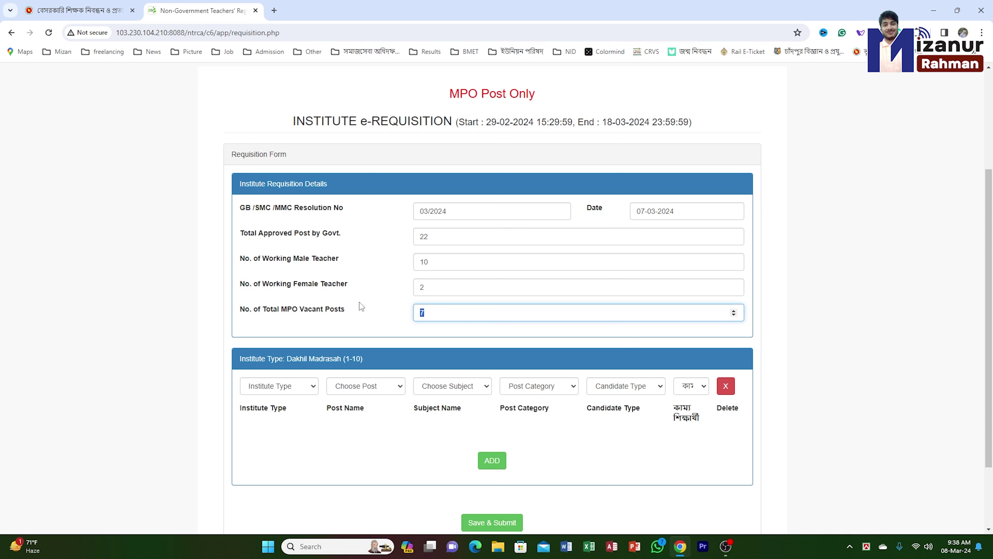
pyautogui.click(355, 317)
# - Choose Dakhil Madrasah (1-10) as the institute type for the first vacant post row
pyautogui.scroll(-2, 355, 318)
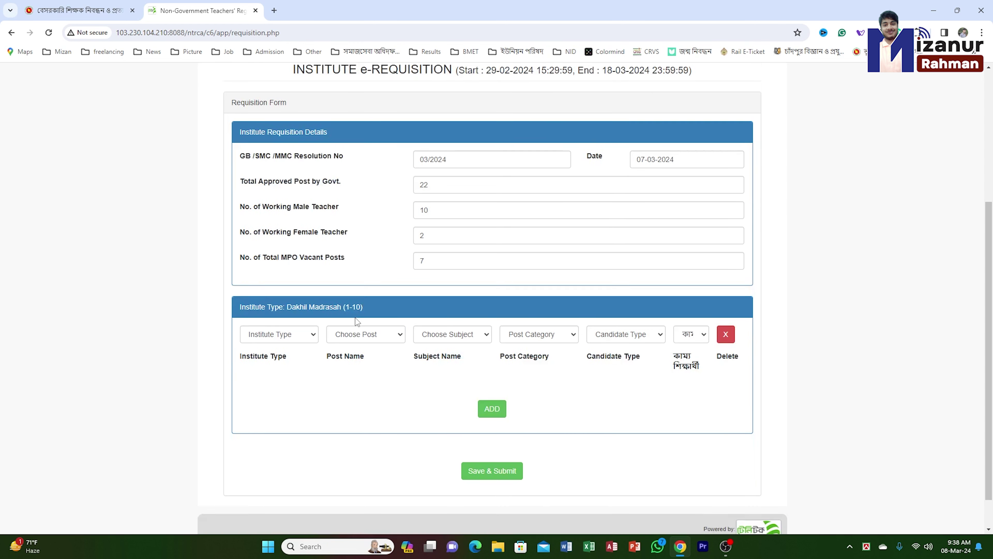
pyautogui.click(297, 300)
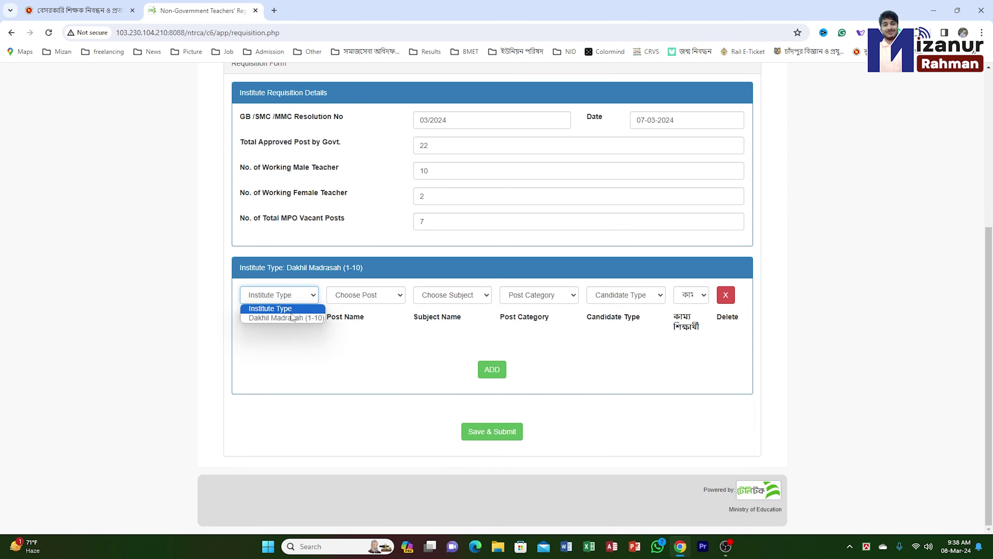
pyautogui.click(273, 309)
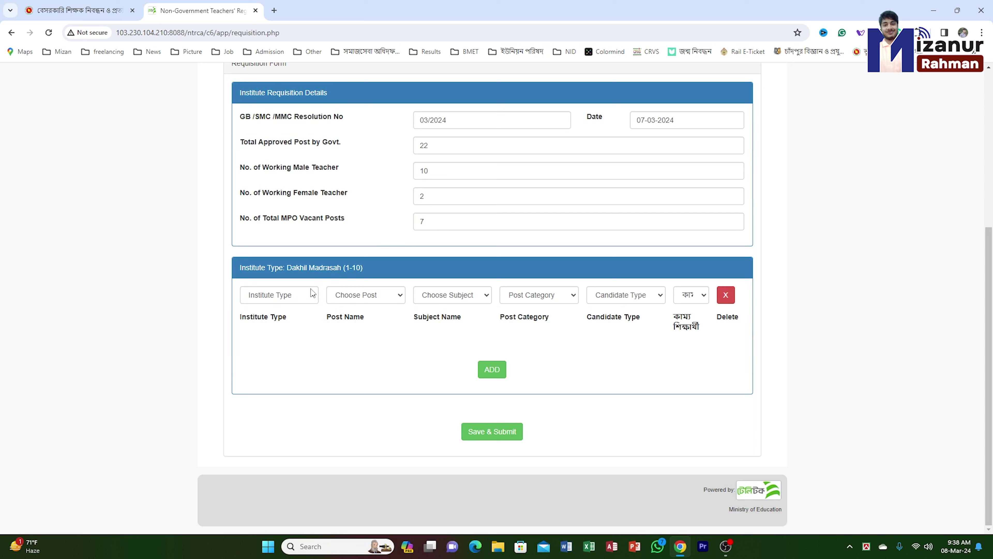
pyautogui.click(276, 300)
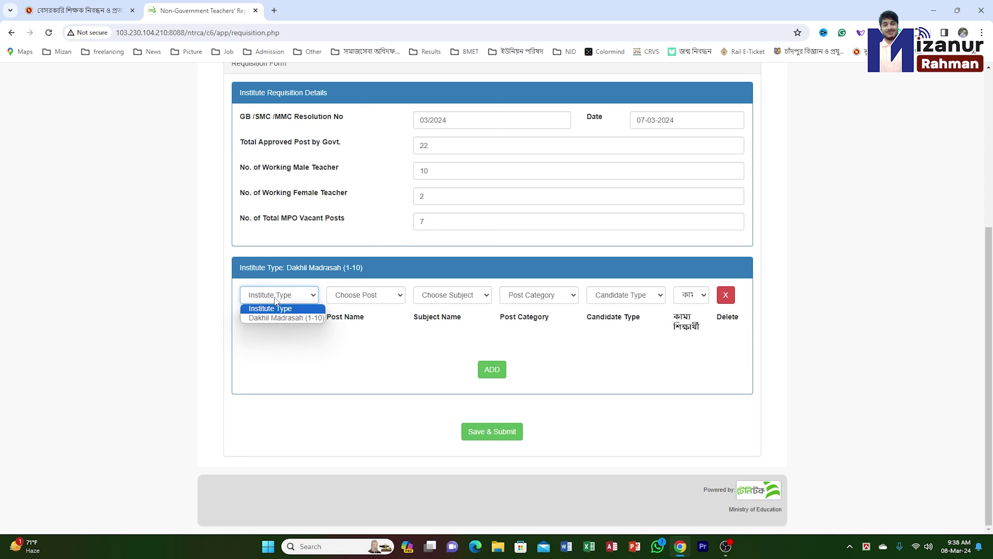
pyautogui.click(299, 319)
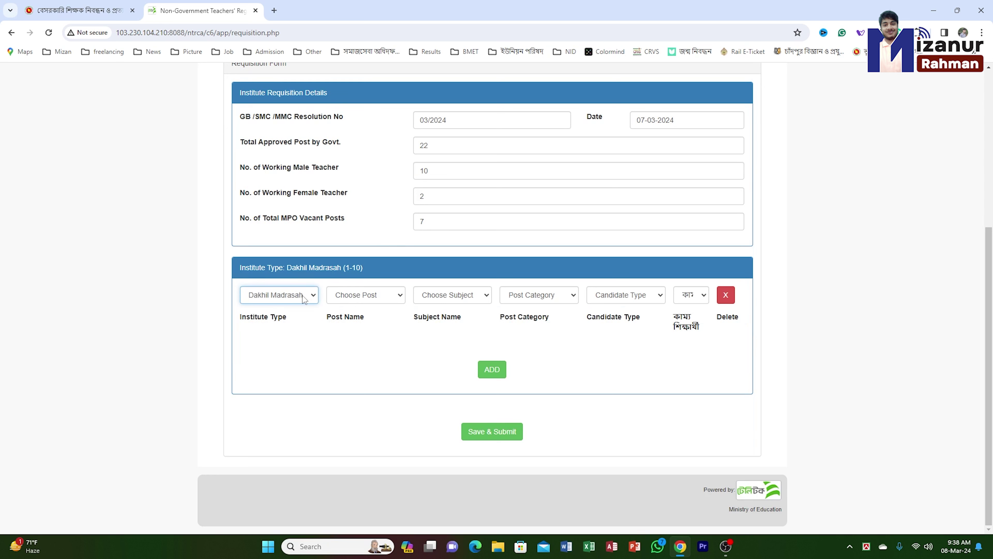
# - Set the vacant post to Assistant Teacher - Mathematics with Mathematics as its subject
pyautogui.click(385, 299)
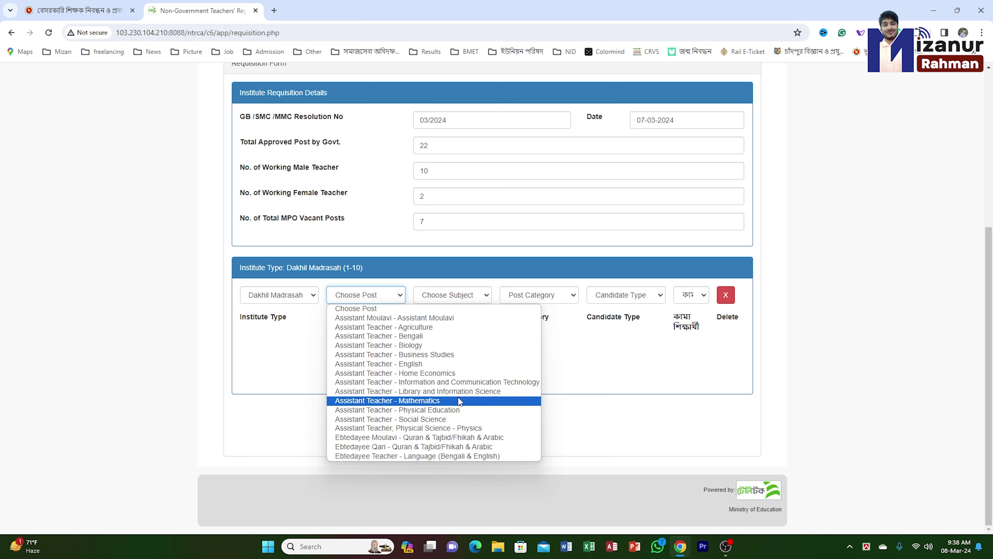
pyautogui.click(405, 401)
pyautogui.click(469, 297)
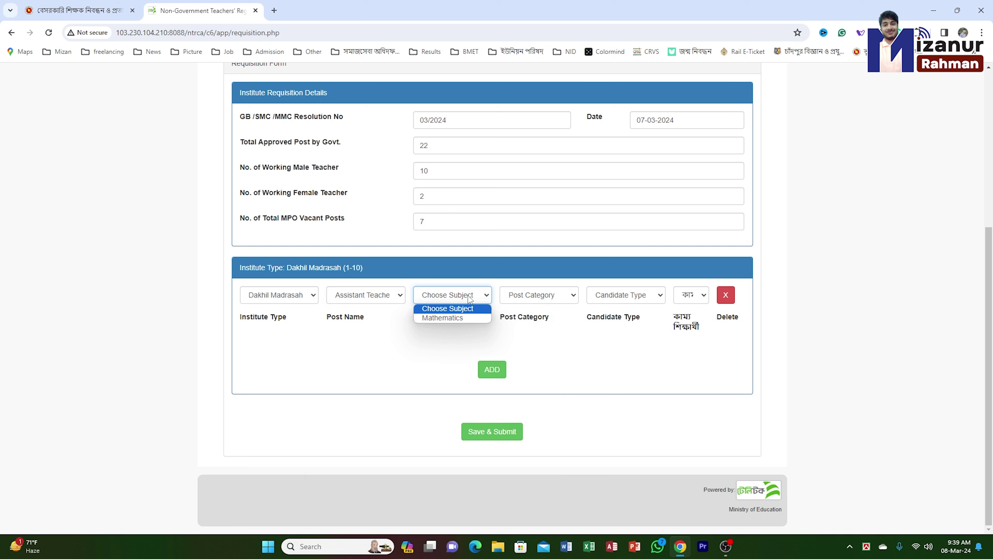
pyautogui.click(450, 319)
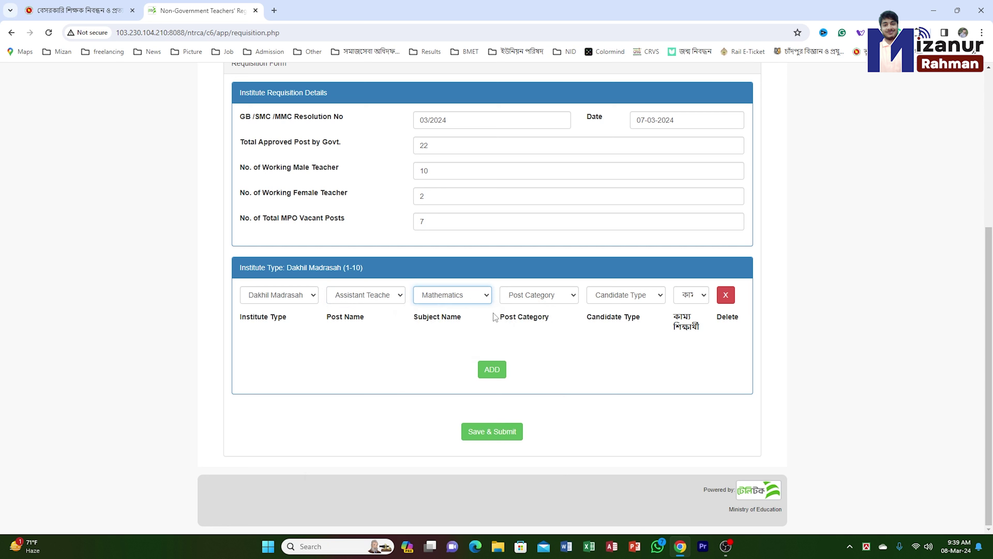
# - Set the Mathematics post's category to General, candidate type to General, and কাম্য শিক্ষার্থী to আছে
pyautogui.click(546, 300)
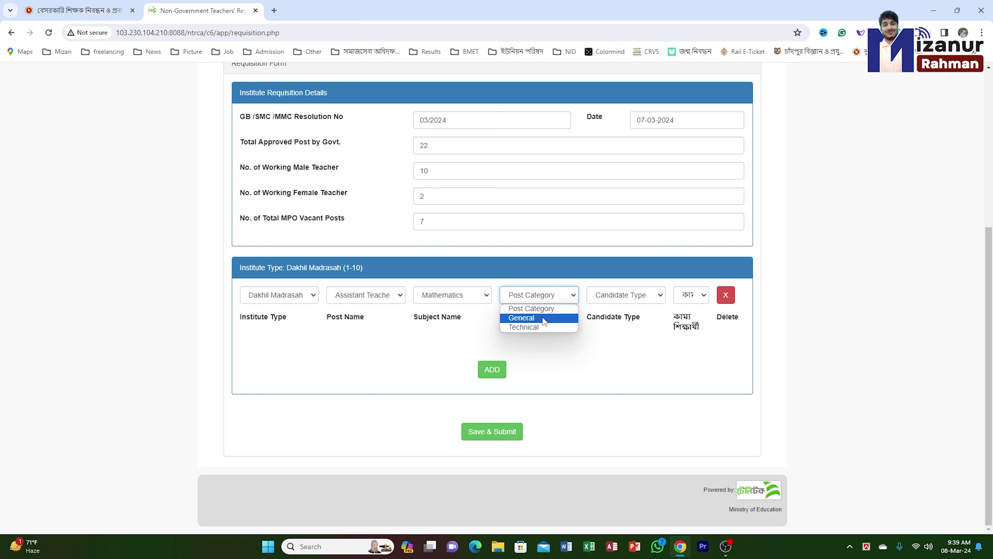
pyautogui.click(544, 321)
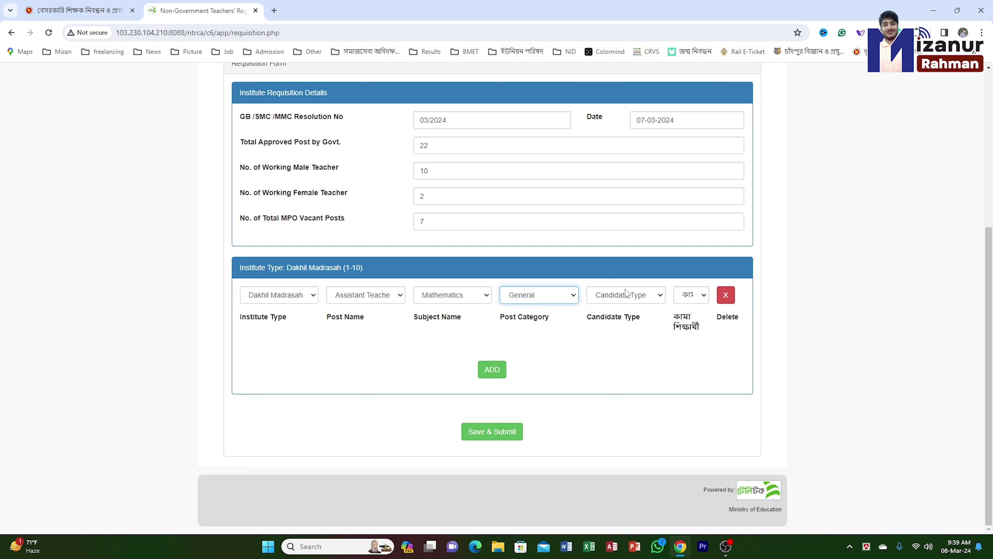
pyautogui.click(617, 294)
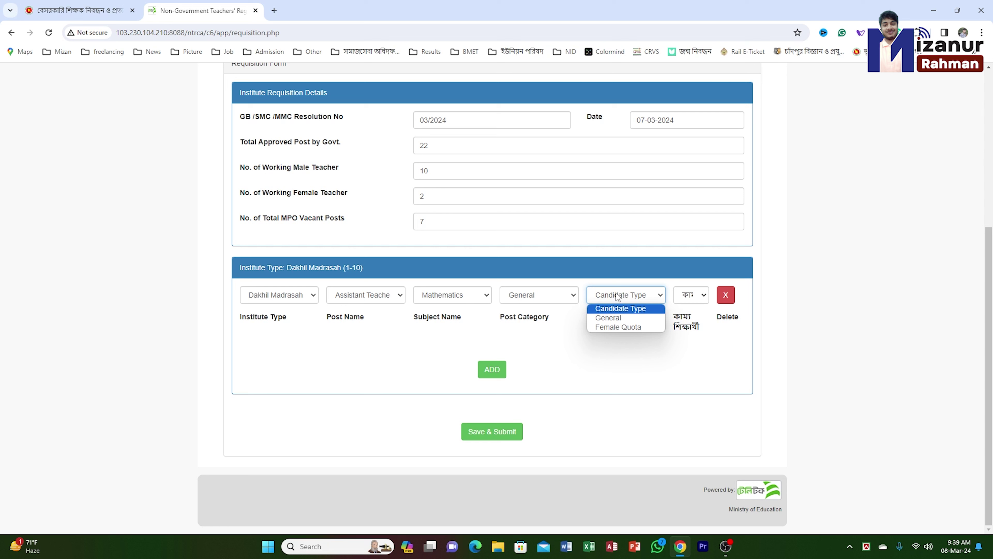
pyautogui.click(621, 318)
pyautogui.click(685, 297)
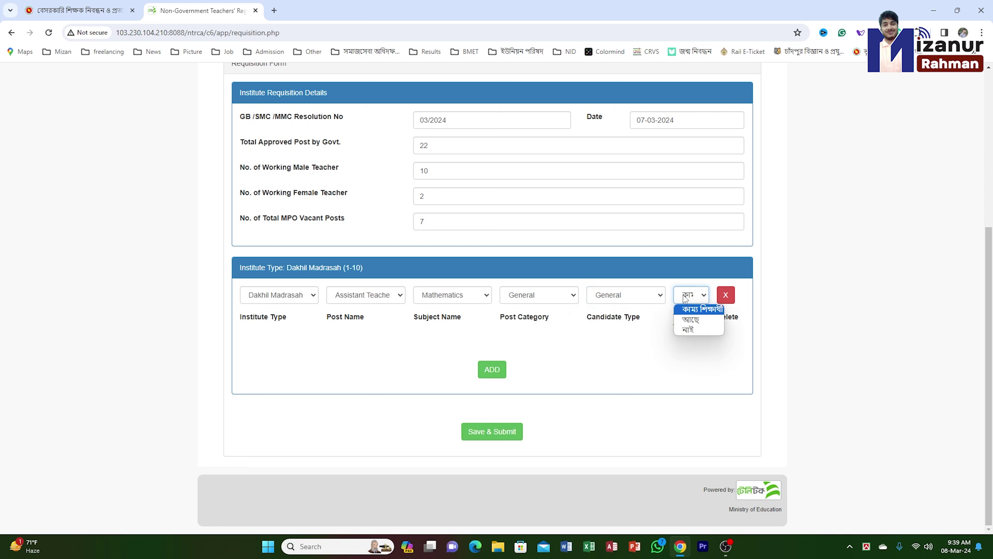
pyautogui.click(698, 320)
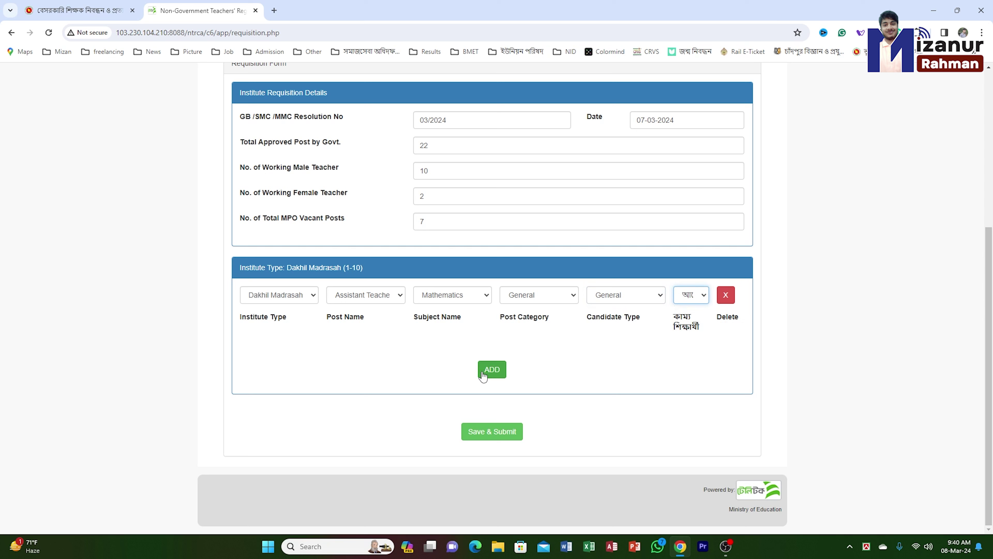
# - Add a second Dakhil Madrasah (1-10) vacant post row for Assistant Teacher - Physical Education with Physical Education as its subject
pyautogui.click(492, 369)
pyautogui.click(279, 322)
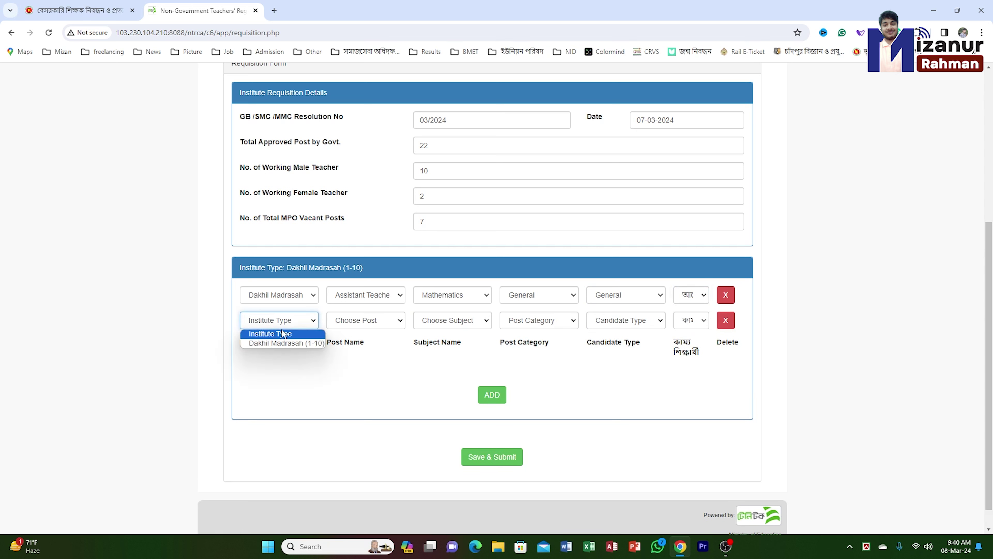
pyautogui.click(282, 344)
pyautogui.click(349, 321)
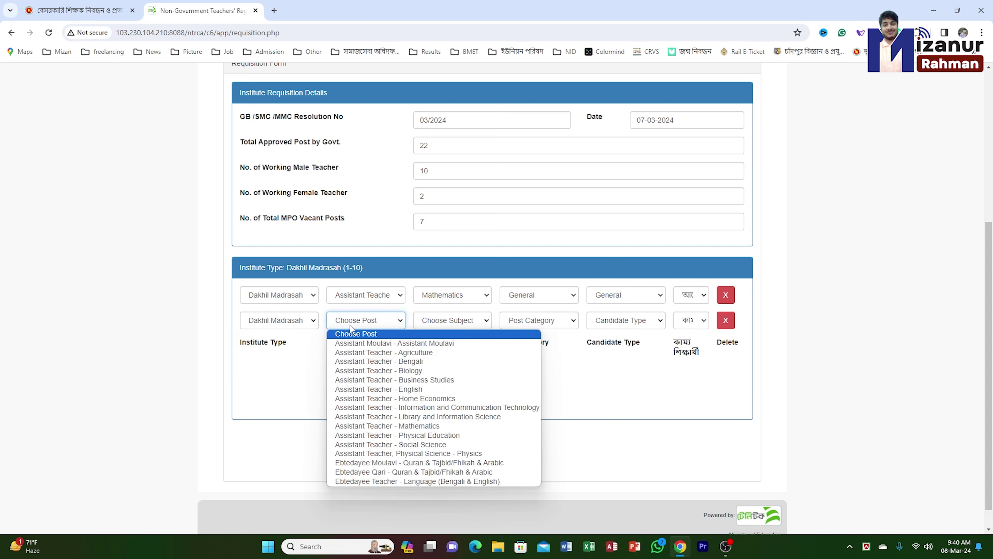
pyautogui.click(437, 435)
pyautogui.click(456, 325)
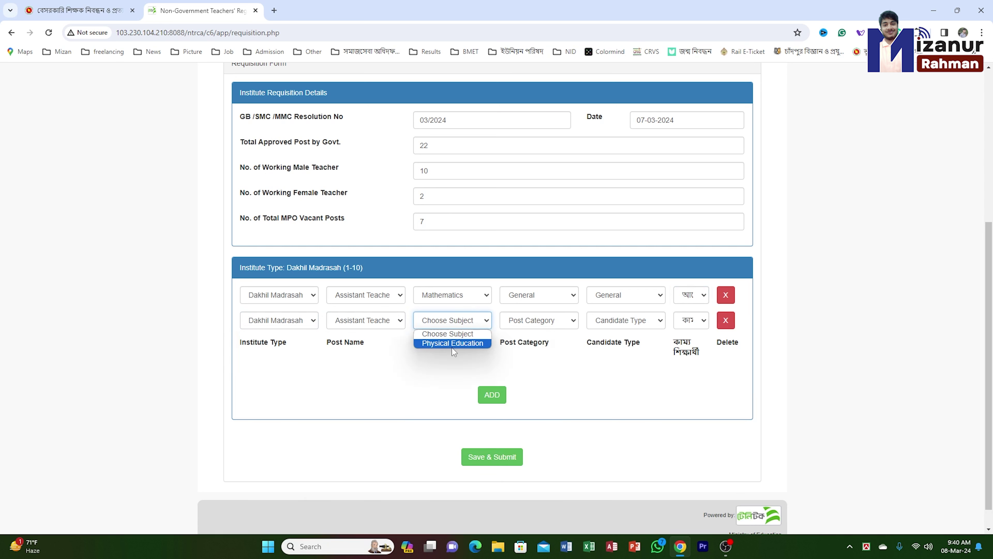
pyautogui.click(452, 344)
# - Set the Physical Education post's category to General, candidate type to Female Quota, and কাম্য শিক্ষার্থী to আছে
pyautogui.click(532, 321)
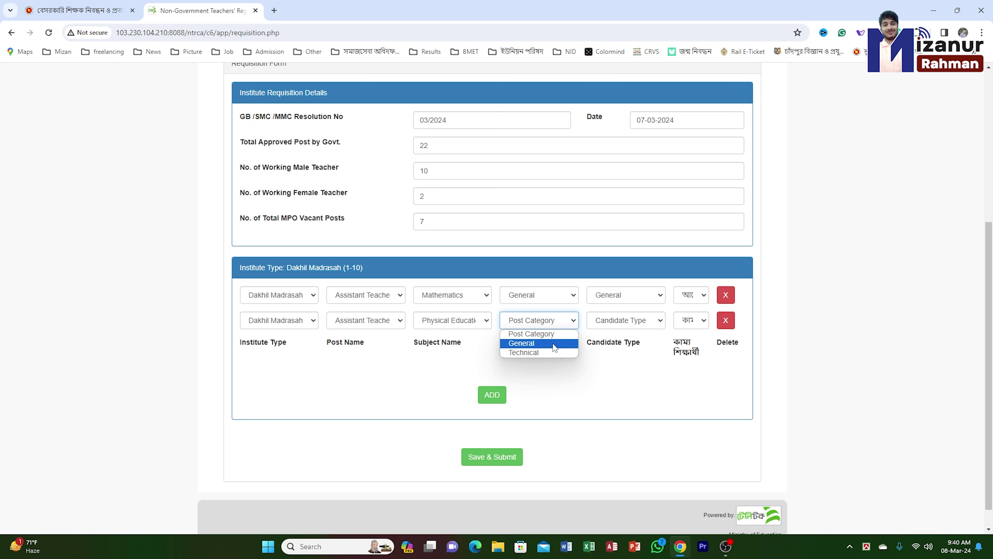
pyautogui.click(535, 344)
pyautogui.click(622, 324)
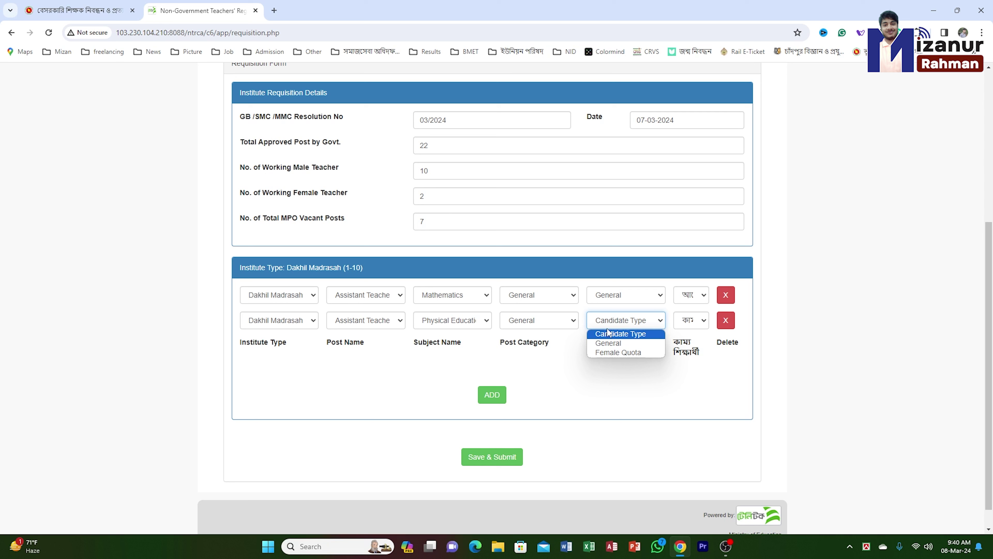
pyautogui.click(606, 353)
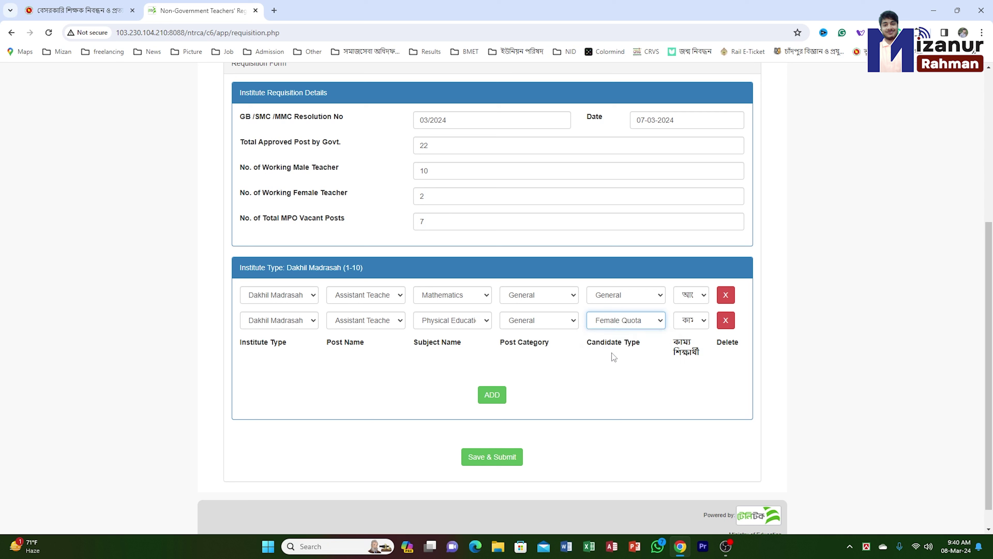
pyautogui.click(692, 320)
pyautogui.click(696, 351)
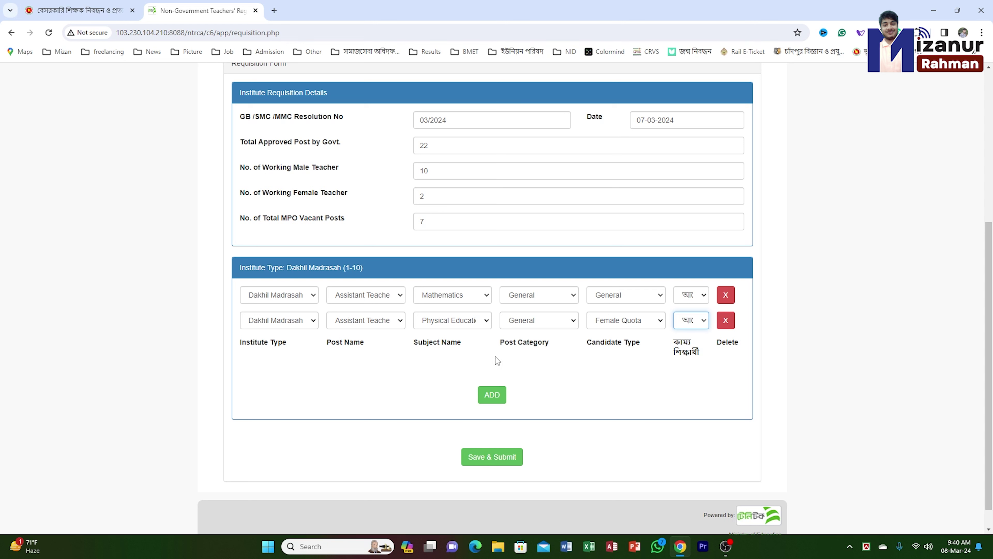
# - Review the filled requisition form and the fee submission notice above it
pyautogui.scroll(-1, 494, 317)
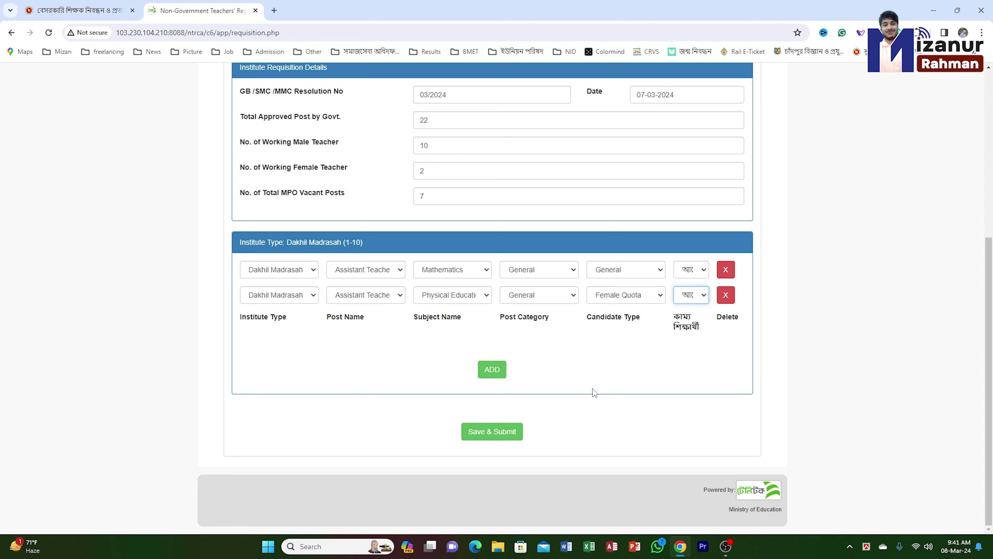
pyautogui.scroll(5, 605, 329)
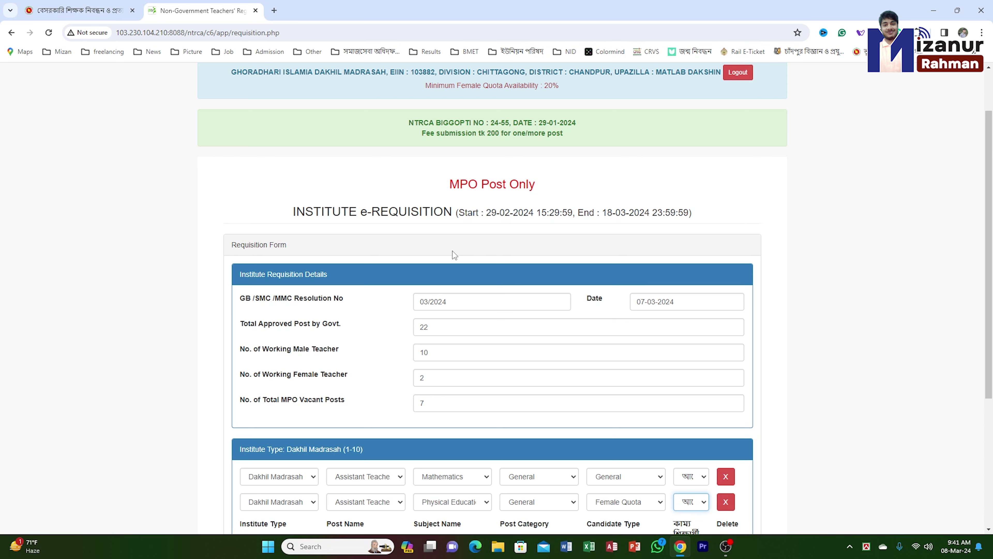
pyautogui.moveTo(419, 138); pyautogui.dragTo(493, 139)
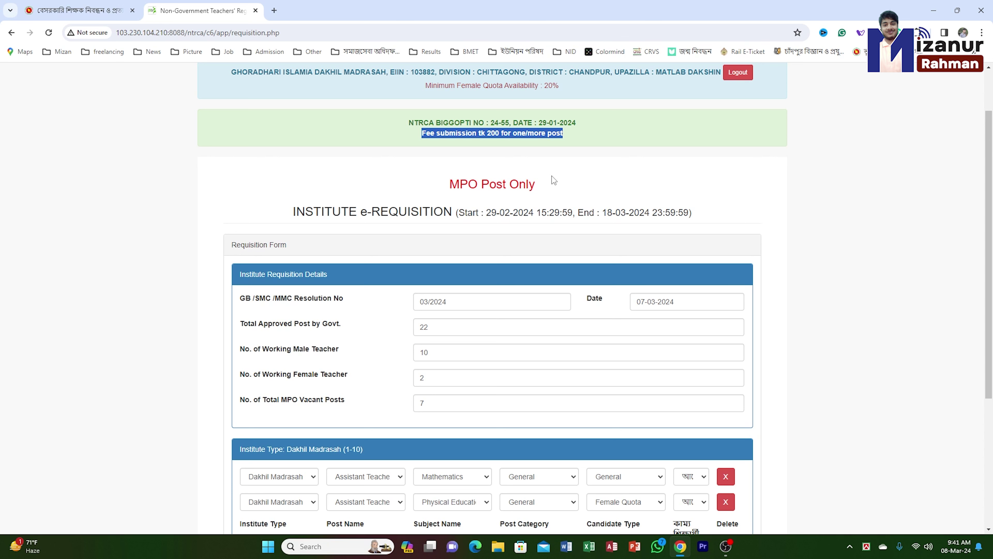
pyautogui.scroll(-1, 552, 176)
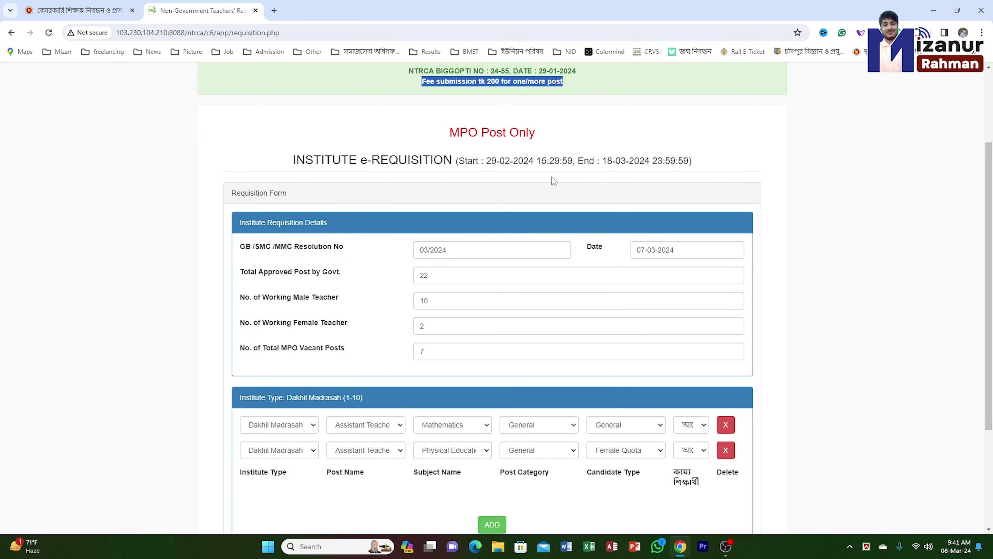